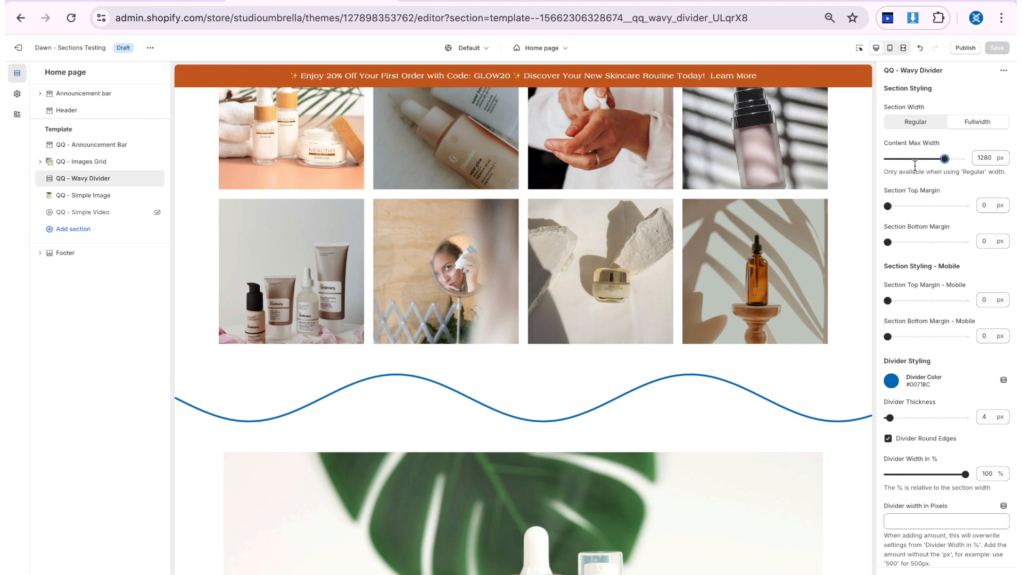
Step: Try a Regular section width with an 820 px content max width on the Wavy Divider, and return it to Fullwidth
{"action": "left_click", "coordinate": [945, 91]}
{"action": "left_click", "coordinate": [910, 122]}
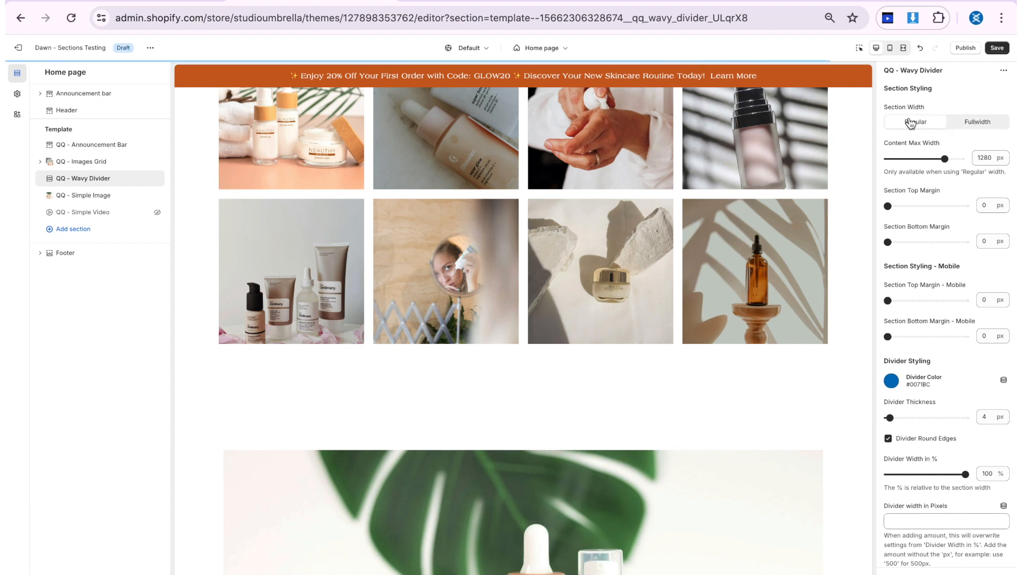
{"action": "left_click_drag", "start_coordinate": [944, 159], "coordinate": [912, 158]}
{"action": "left_click", "coordinate": [979, 124]}
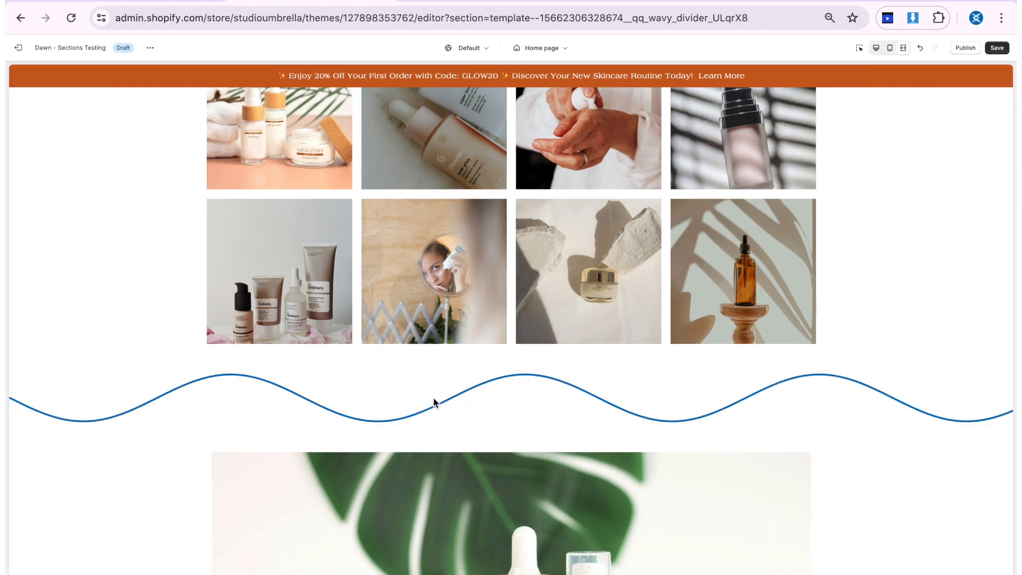
{"action": "left_click", "coordinate": [875, 48]}
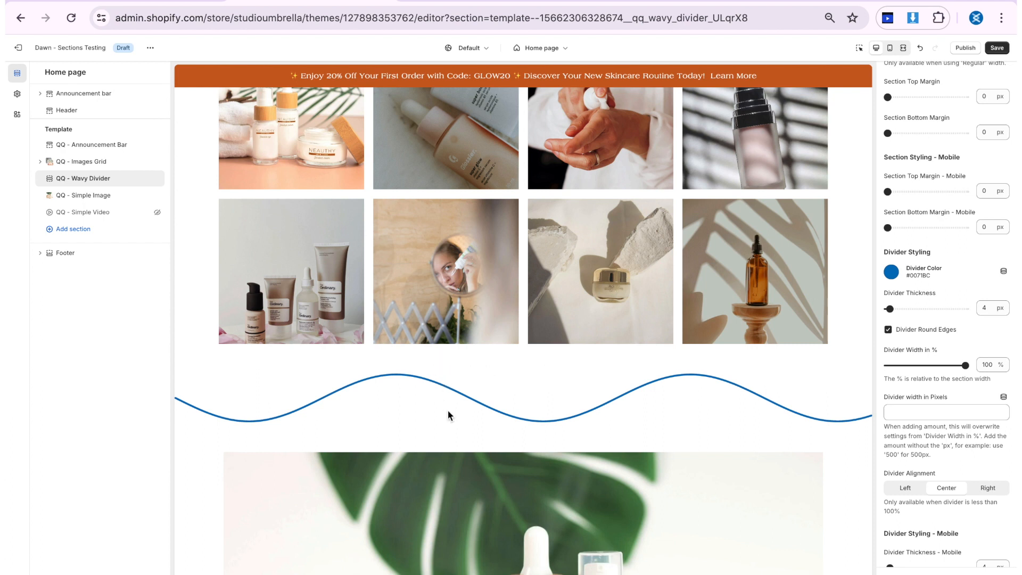
{"action": "left_click_drag", "start_coordinate": [887, 97], "coordinate": [923, 98]}
{"action": "scroll", "coordinate": [538, 433], "scroll_direction": "down", "scroll_amount": 1}
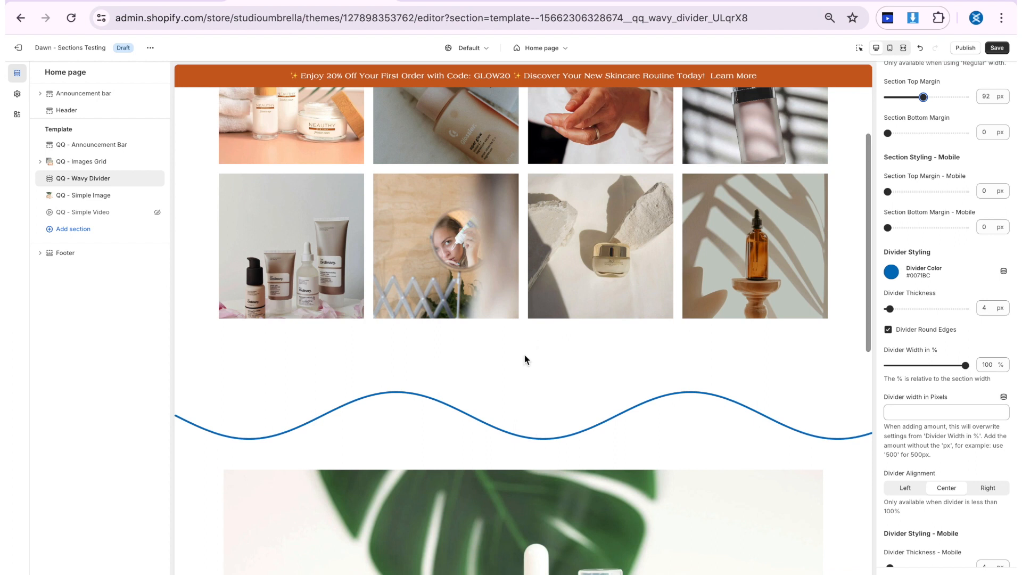
{"action": "left_click_drag", "start_coordinate": [887, 133], "coordinate": [921, 133]}
{"action": "scroll", "coordinate": [930, 106], "scroll_direction": "down", "scroll_amount": 1}
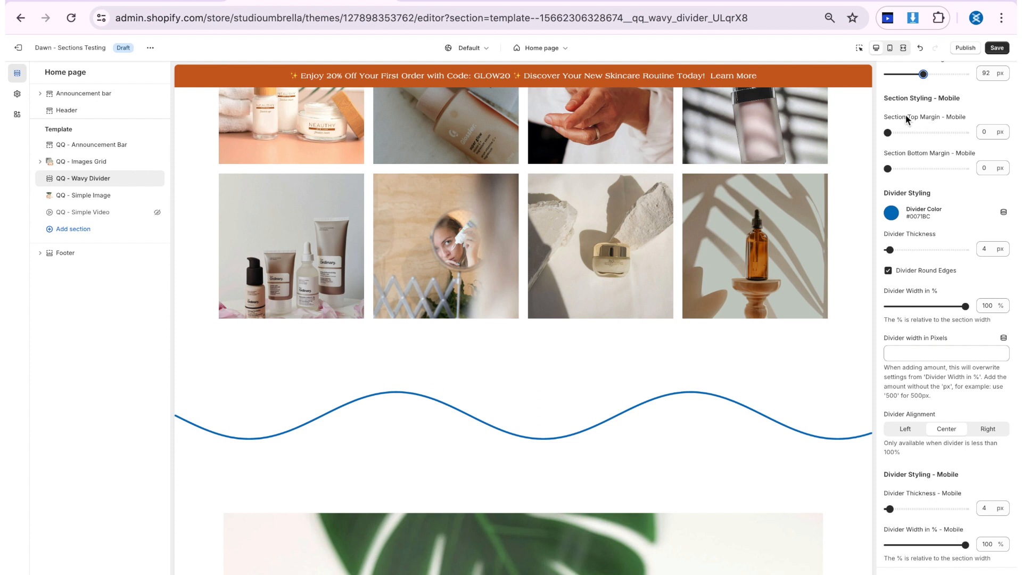
Step: Set the divider color to orange #CA611F and the divider thickness to 21 px
{"action": "scroll", "coordinate": [921, 159], "scroll_direction": "down", "scroll_amount": 2}
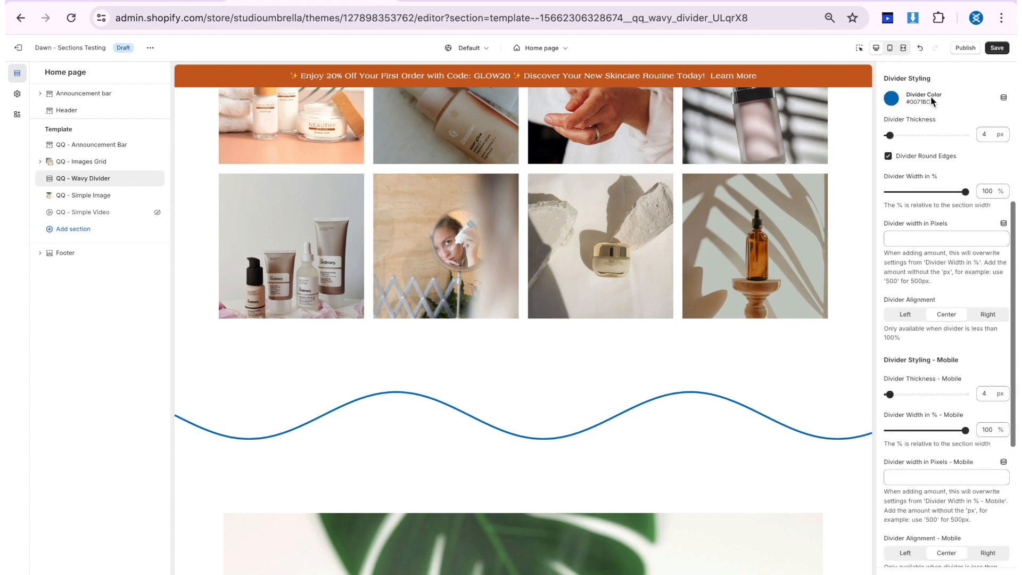
{"action": "left_click", "coordinate": [892, 95]}
{"action": "left_click", "coordinate": [953, 227]}
{"action": "scroll", "coordinate": [936, 159], "scroll_direction": "down", "scroll_amount": 1}
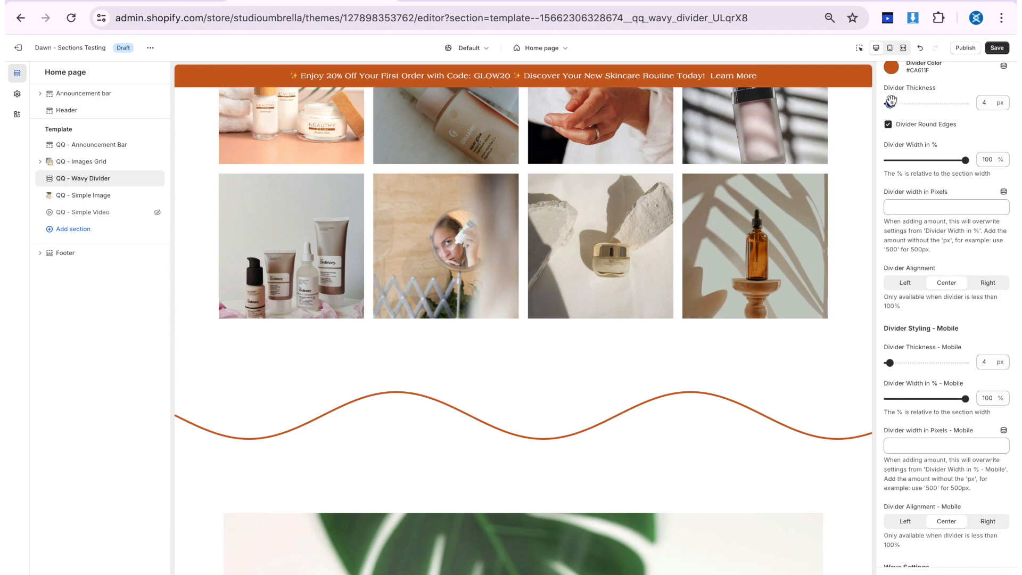
{"action": "left_click_drag", "start_coordinate": [889, 103], "coordinate": [902, 103]}
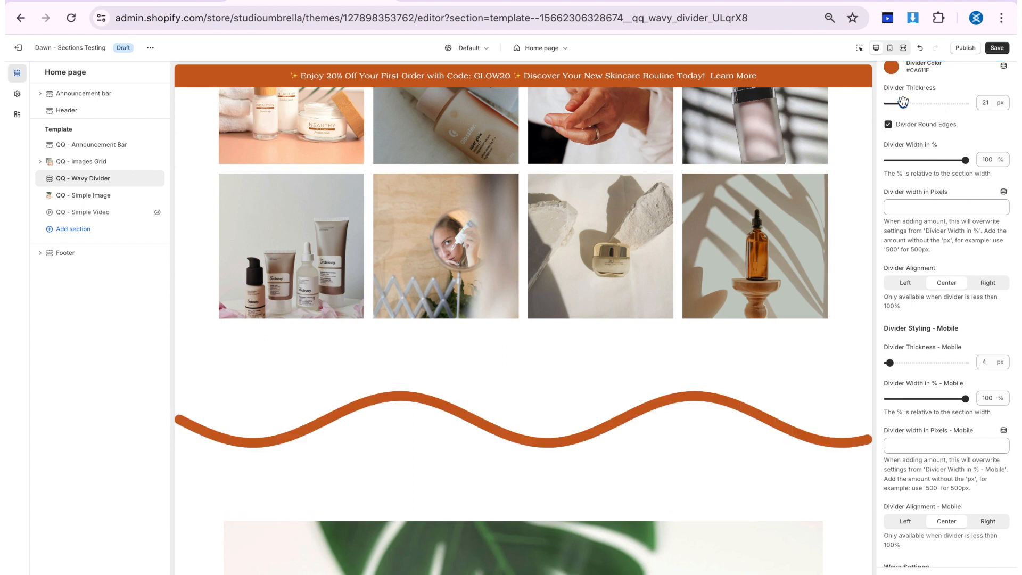
Step: Turn the divider's round edges off and back on to compare the line ends
{"action": "scroll", "coordinate": [903, 103], "scroll_direction": "down", "scroll_amount": 1}
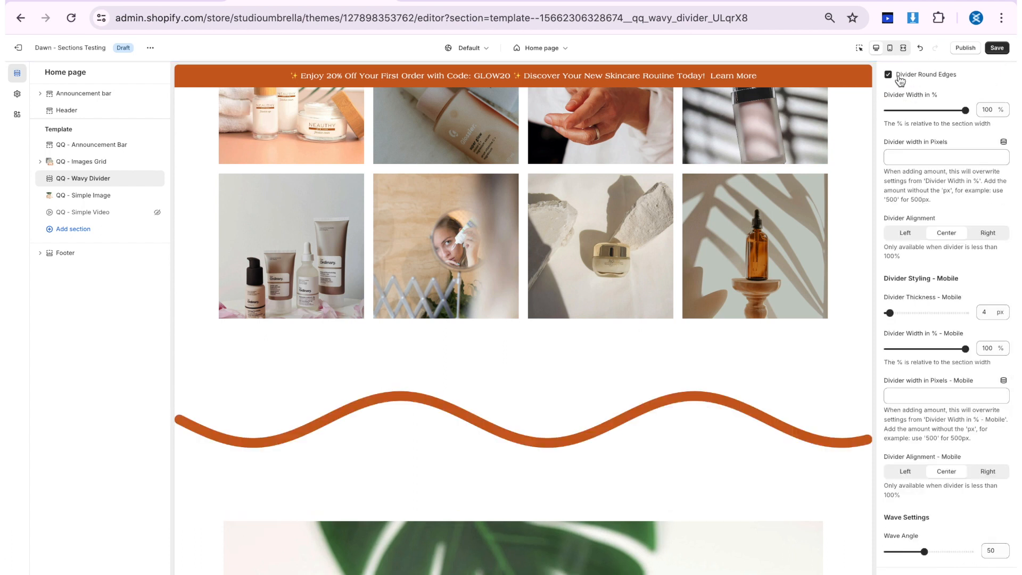
{"action": "left_click", "coordinate": [887, 75]}
{"action": "left_click", "coordinate": [887, 74]}
{"action": "scroll", "coordinate": [916, 123], "scroll_direction": "down", "scroll_amount": 1}
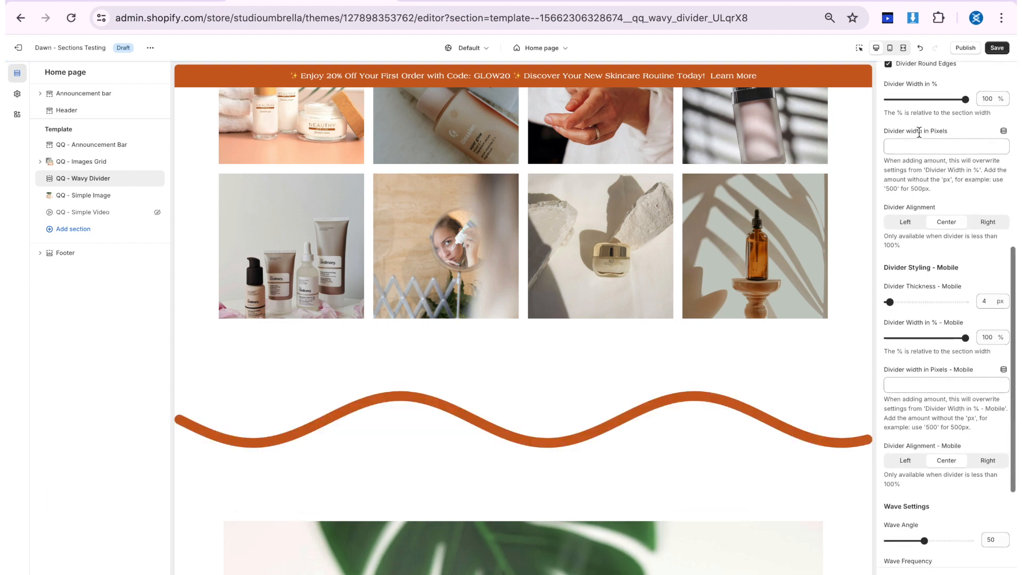
Step: Review the section width setting and preview the divider across the full window width
{"action": "scroll", "coordinate": [921, 127], "scroll_direction": "down", "scroll_amount": 1}
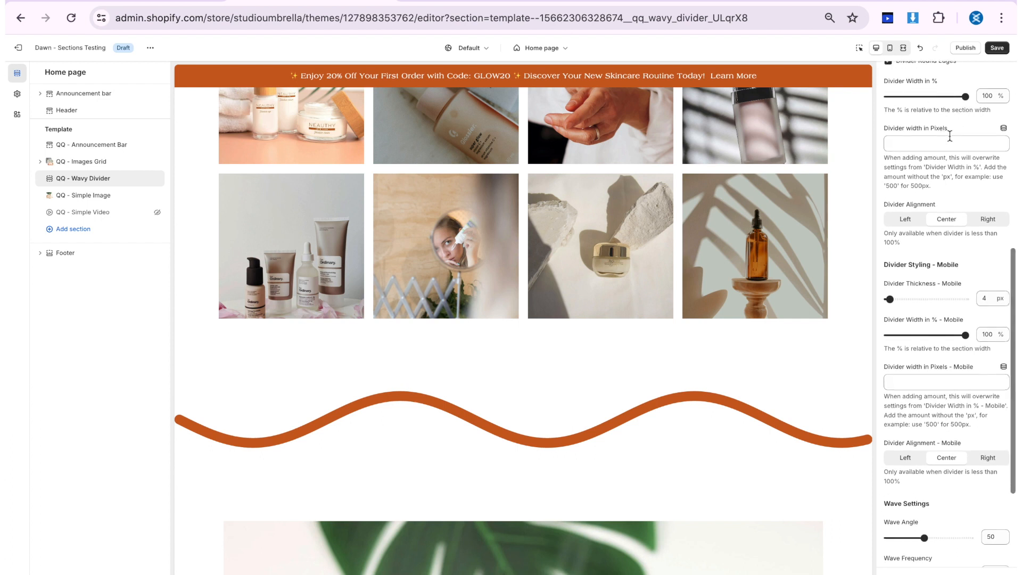
{"action": "double_click", "coordinate": [987, 89]}
{"action": "scroll", "coordinate": [916, 121], "scroll_direction": "up", "scroll_amount": 6}
{"action": "scroll", "coordinate": [917, 121], "scroll_direction": "up", "scroll_amount": 3}
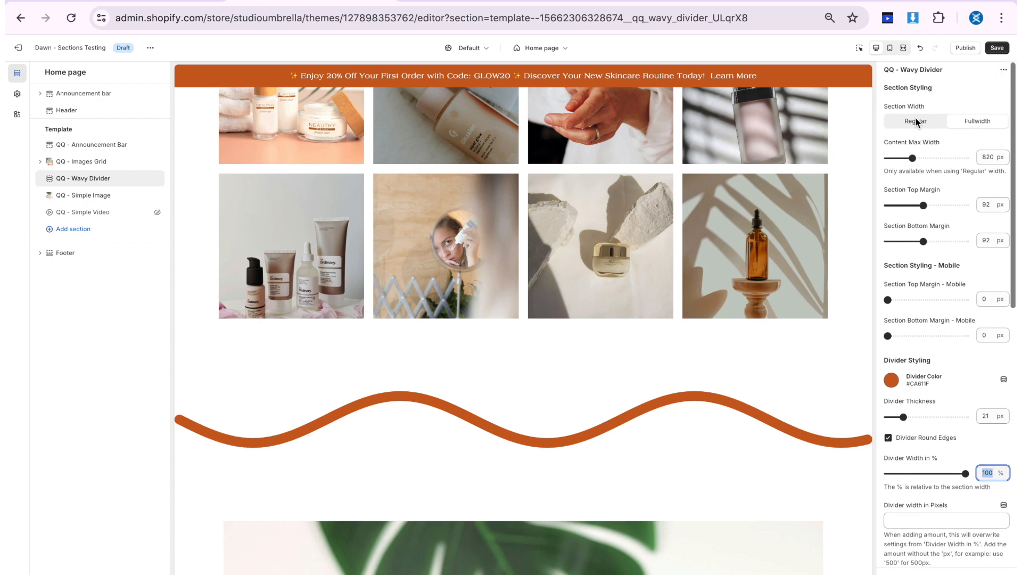
{"action": "left_click", "coordinate": [903, 47]}
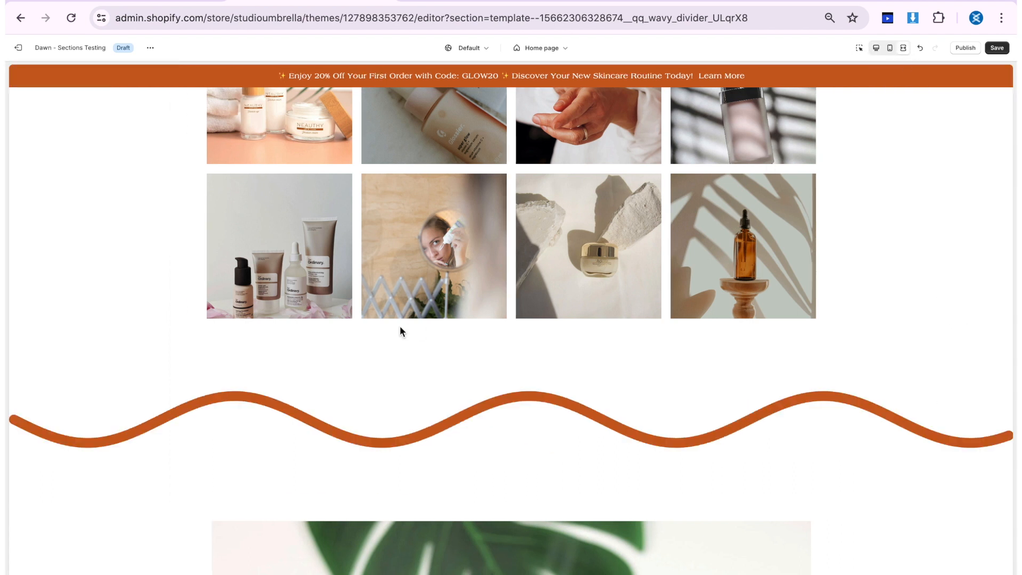
{"action": "left_click", "coordinate": [903, 48]}
Step: Set the desktop divider width to 70% of the section and preview it across the full window
{"action": "scroll", "coordinate": [912, 148], "scroll_direction": "down", "scroll_amount": 2}
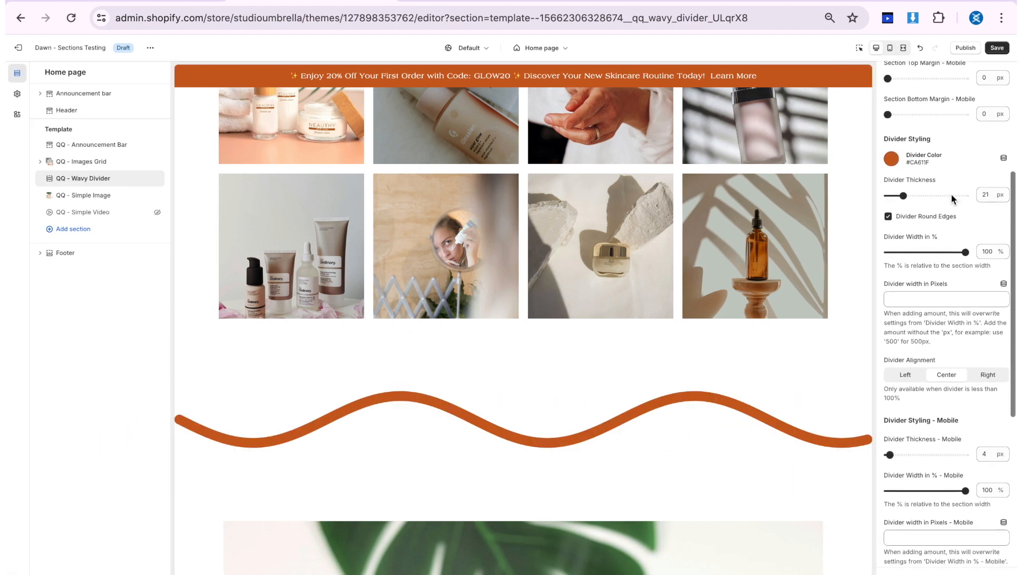
{"action": "left_click_drag", "start_coordinate": [965, 251], "coordinate": [941, 253]}
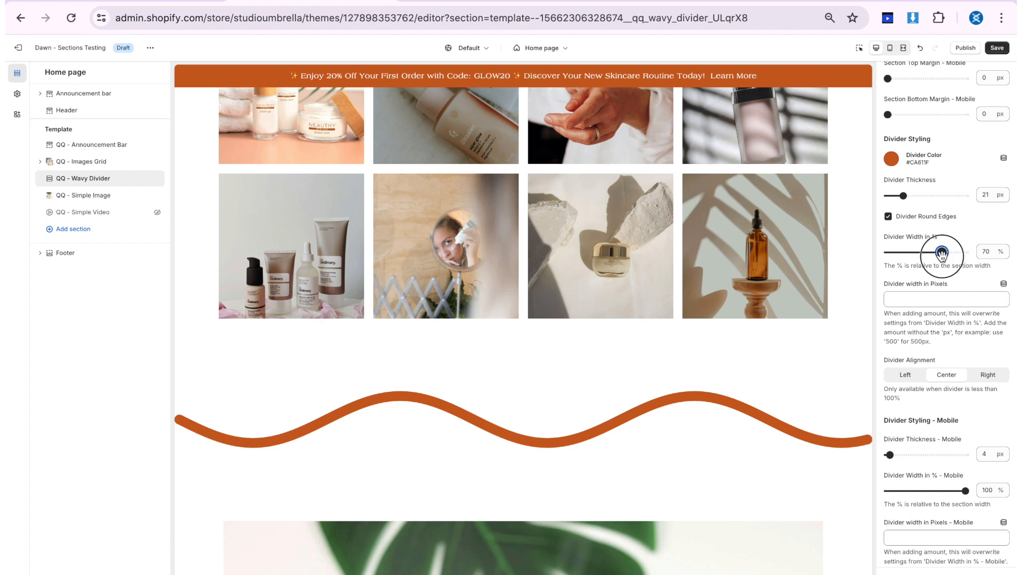
{"action": "scroll", "coordinate": [952, 234], "scroll_direction": "down", "scroll_amount": 1}
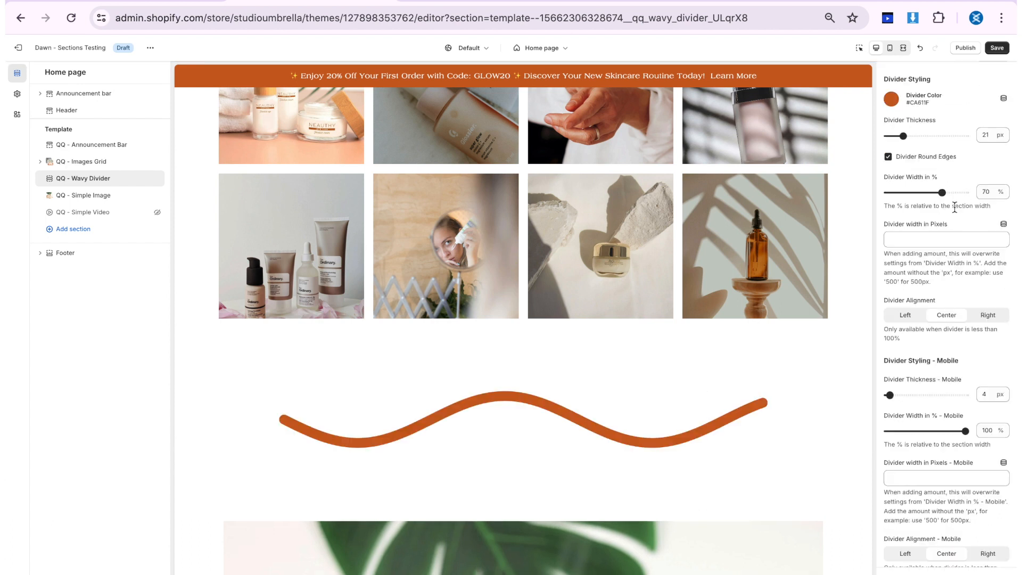
{"action": "left_click", "coordinate": [904, 48]}
{"action": "left_click", "coordinate": [905, 49]}
Step: Align the divider to the left and preview it across the full window
{"action": "left_click", "coordinate": [914, 316]}
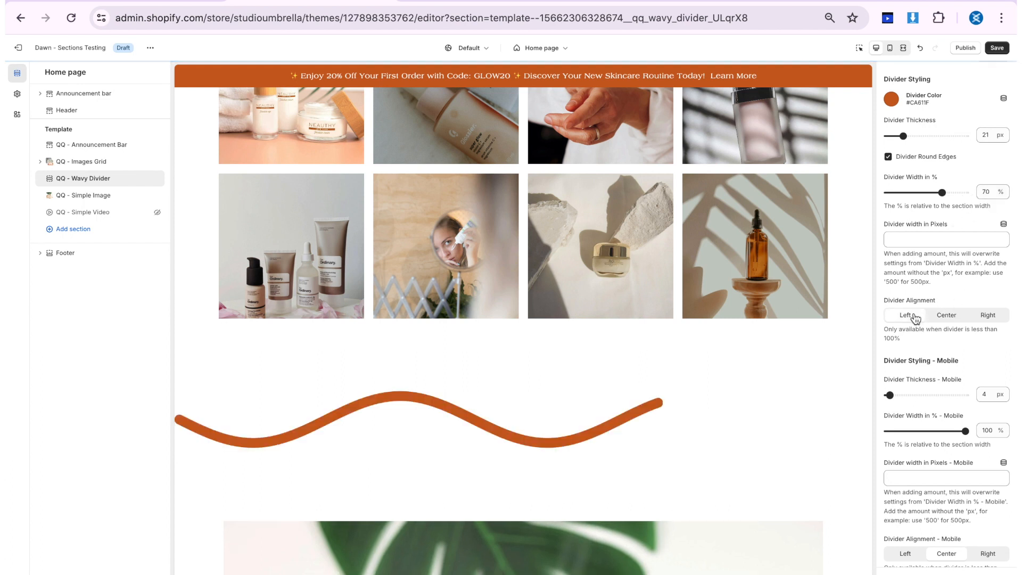
{"action": "left_click", "coordinate": [903, 48]}
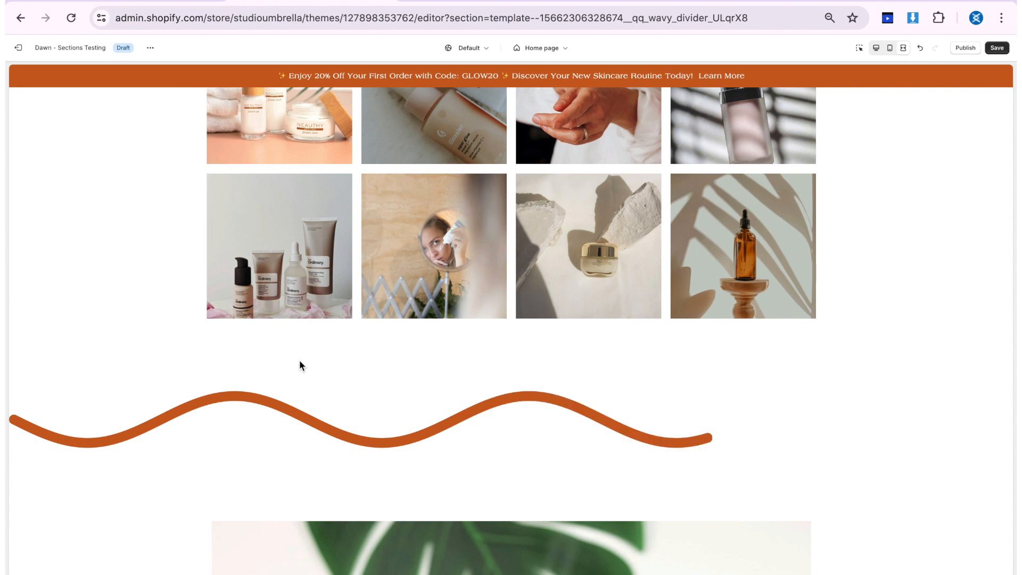
{"action": "scroll", "coordinate": [273, 399], "scroll_direction": "down", "scroll_amount": 1}
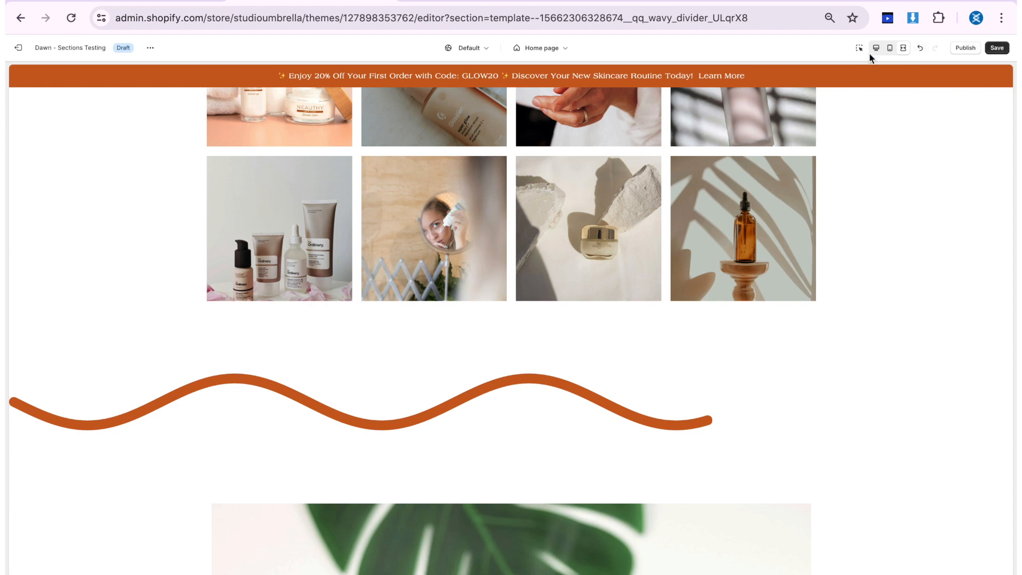
{"action": "left_click", "coordinate": [903, 48]}
Step: Switch the section width to Regular with a content max width of 1280 px, and preview the divider across the full window
{"action": "left_click", "coordinate": [928, 125]}
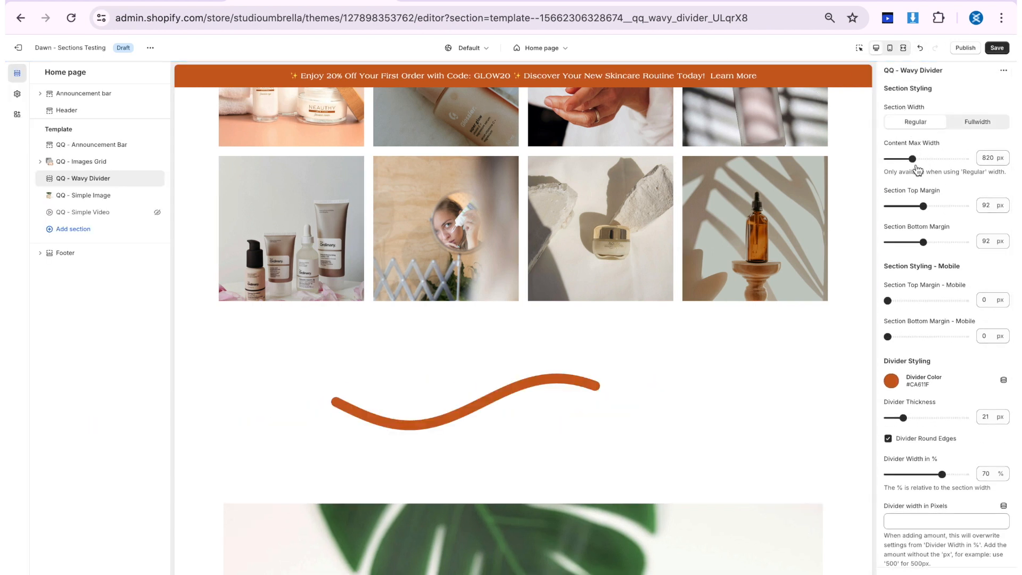
{"action": "left_click_drag", "start_coordinate": [912, 158], "coordinate": [944, 159]}
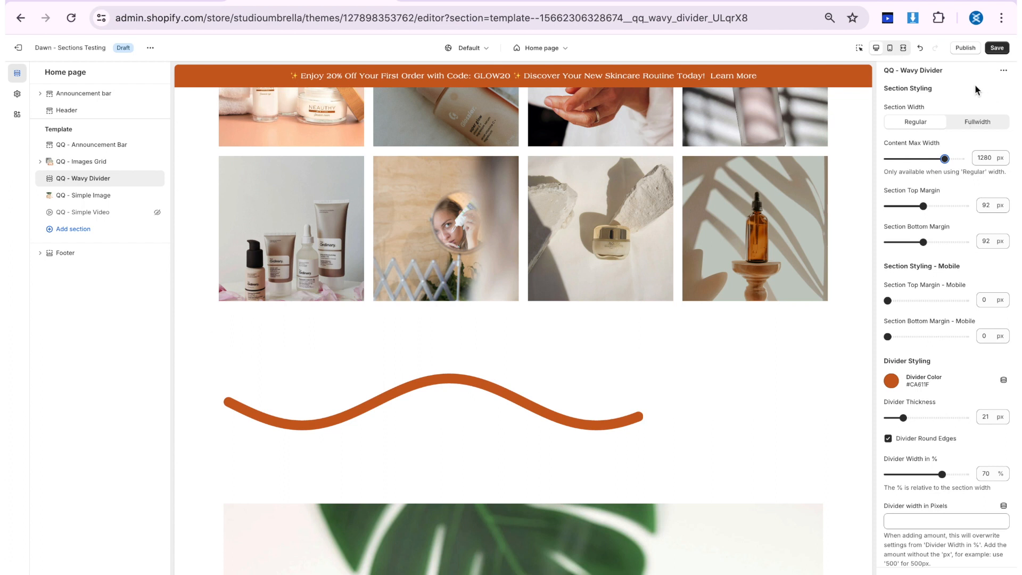
{"action": "left_click", "coordinate": [903, 48]}
{"action": "left_click", "coordinate": [903, 48]}
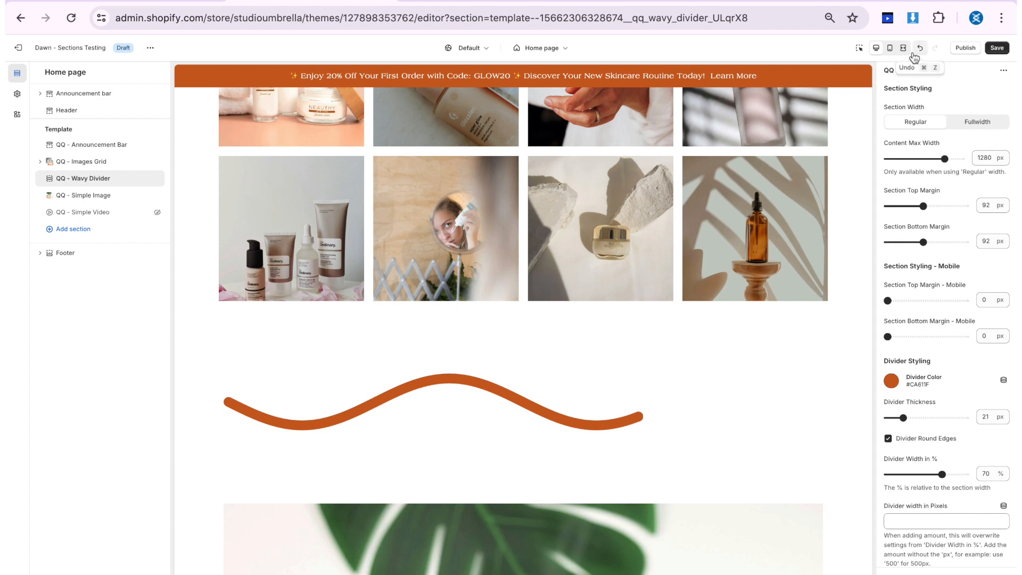
{"action": "left_click", "coordinate": [903, 48]}
{"action": "left_click", "coordinate": [903, 48]}
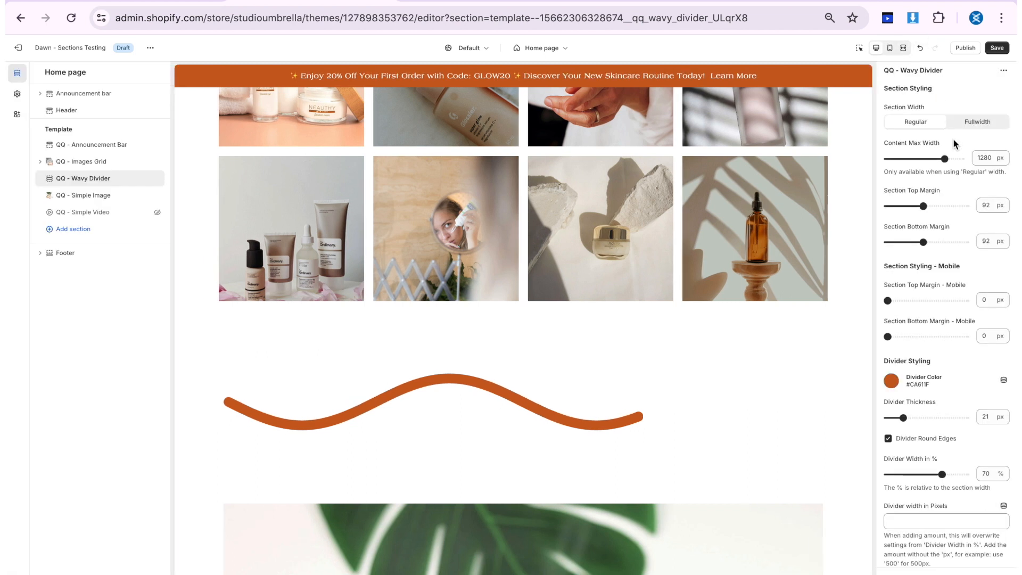
Step: Switch the section width back to Fullwidth and center the divider
{"action": "left_click", "coordinate": [976, 123]}
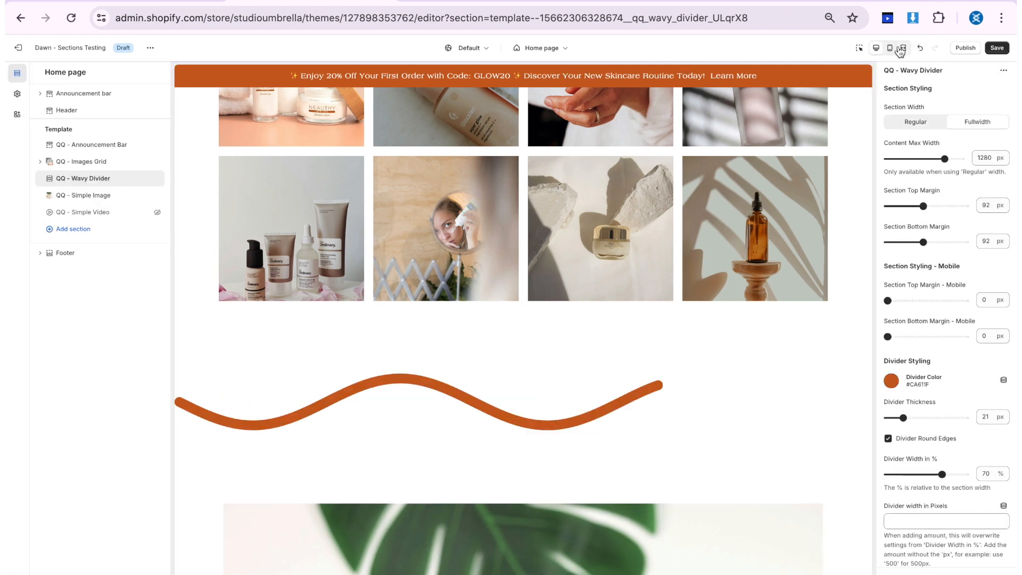
{"action": "left_click", "coordinate": [903, 48]}
{"action": "scroll", "coordinate": [942, 213], "scroll_direction": "down", "scroll_amount": 6}
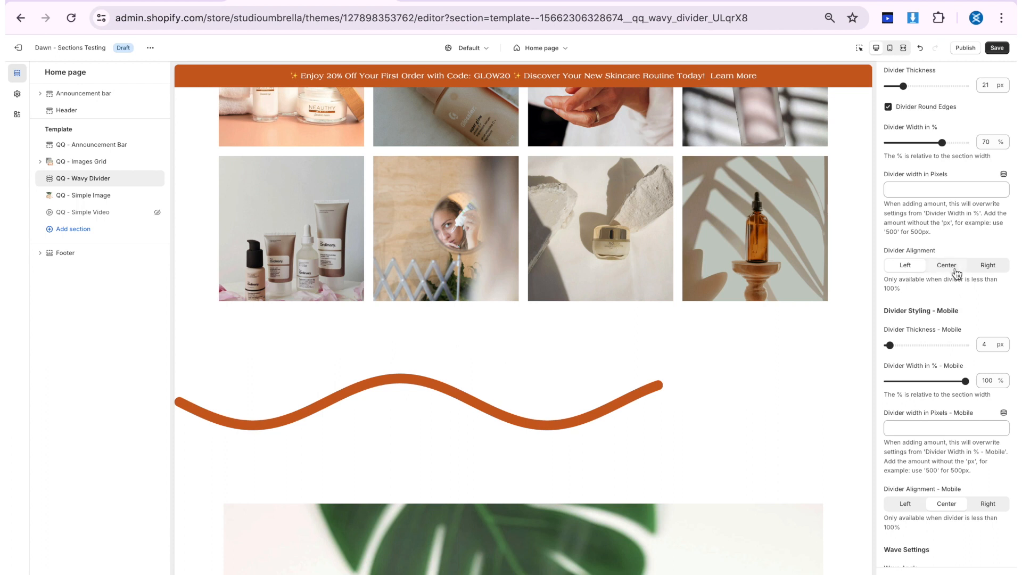
{"action": "left_click", "coordinate": [949, 268]}
Step: Try a desktop divider width of 500 pixels, and clear the pixel width again
{"action": "scroll", "coordinate": [936, 184], "scroll_direction": "down", "scroll_amount": 1}
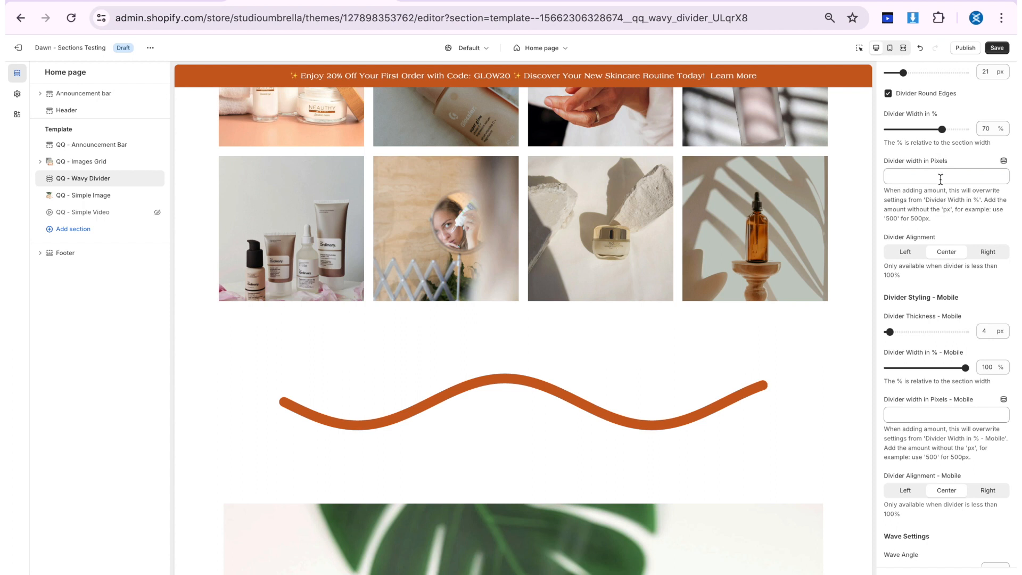
{"action": "left_click", "coordinate": [931, 177]}
{"action": "type", "text": "500"}
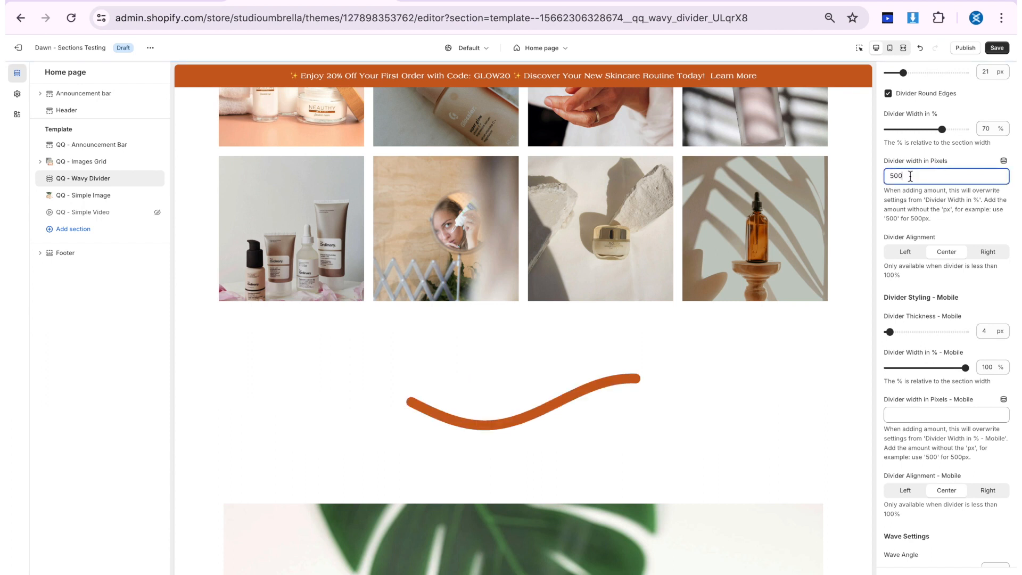
{"action": "left_click_drag", "start_coordinate": [910, 177], "coordinate": [890, 177]}
{"action": "left_click", "coordinate": [920, 193]}
{"action": "left_click_drag", "start_coordinate": [910, 177], "coordinate": [891, 178]}
{"action": "key", "text": "BackSpace"}
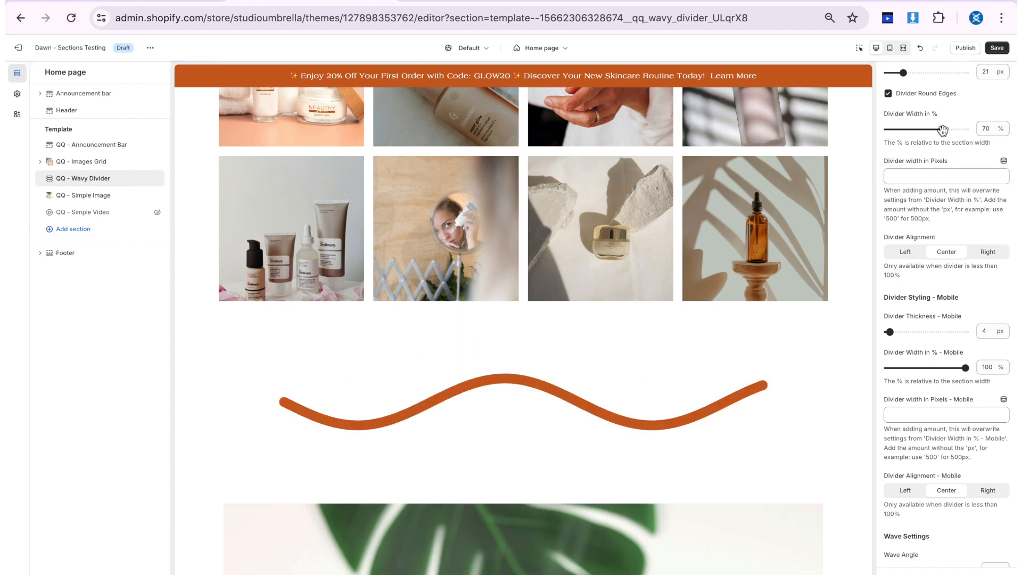
Step: Increase the desktop divider width percentage so the wave spans more of the section
{"action": "left_click_drag", "start_coordinate": [941, 130], "coordinate": [953, 129]}
Step: Try a desktop wave angle of 10, and set it back to 50
{"action": "scroll", "coordinate": [923, 141], "scroll_direction": "down", "scroll_amount": 4}
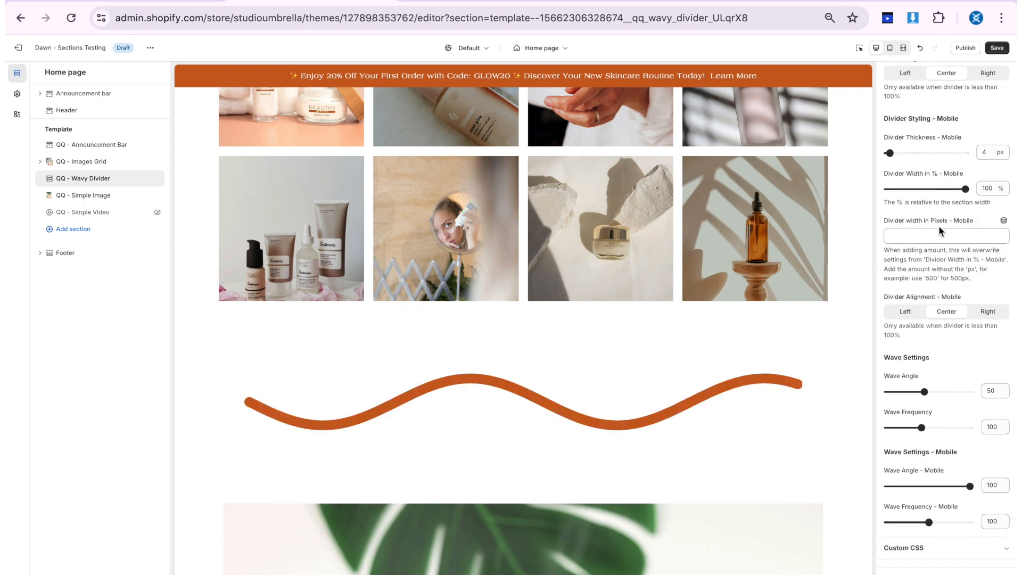
{"action": "left_click", "coordinate": [925, 391]}
{"action": "mouse_move", "coordinate": [930, 393]}
{"action": "left_mouse_down"}
{"action": "mouse_move", "coordinate": [955, 391]}
{"action": "mouse_move", "coordinate": [887, 391]}
{"action": "left_mouse_up"}
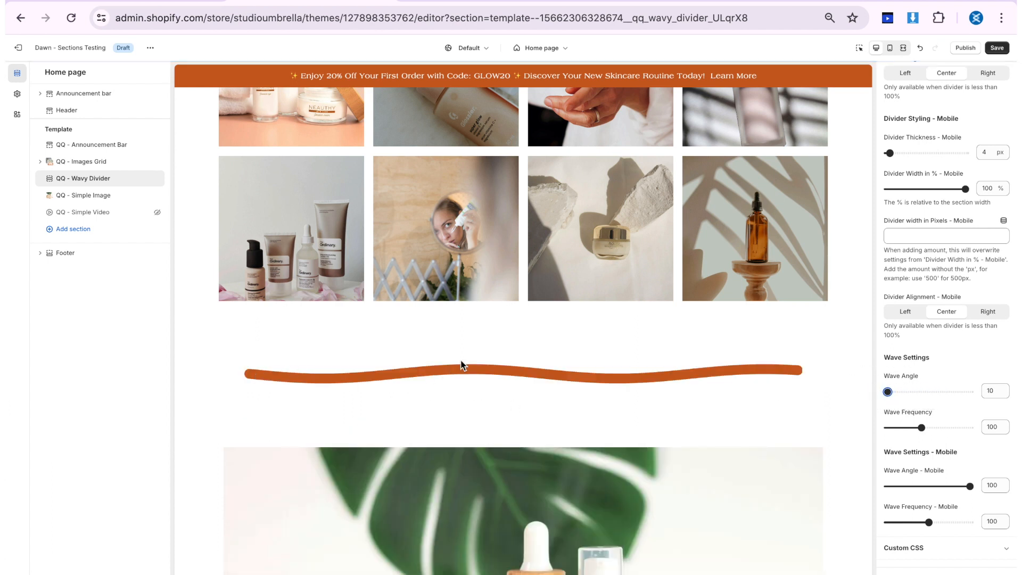
{"action": "left_click_drag", "start_coordinate": [887, 391], "coordinate": [924, 391]}
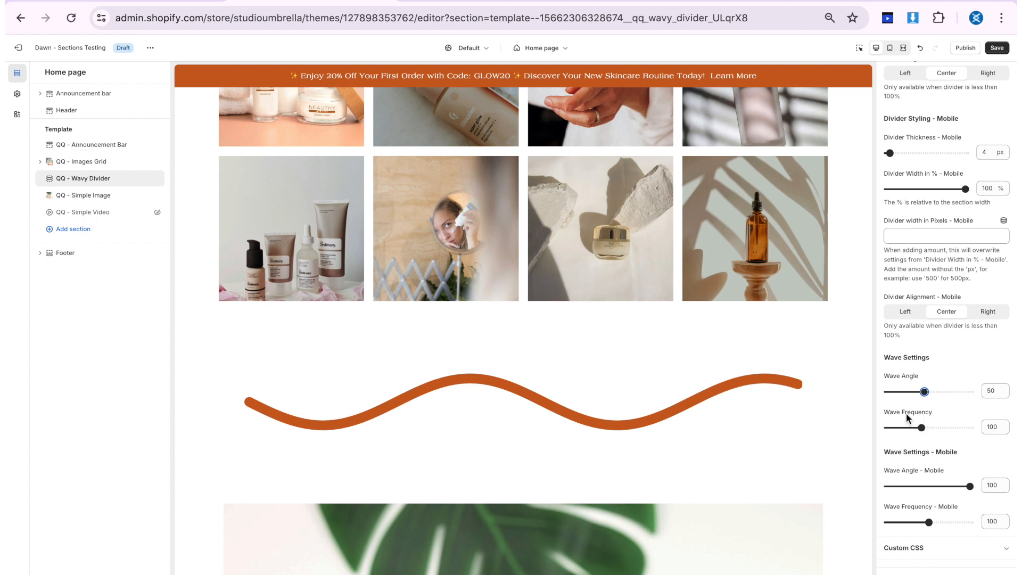
Step: Try a desktop wave frequency of 184, and reduce it to 74
{"action": "left_click_drag", "start_coordinate": [921, 428], "coordinate": [962, 427]}
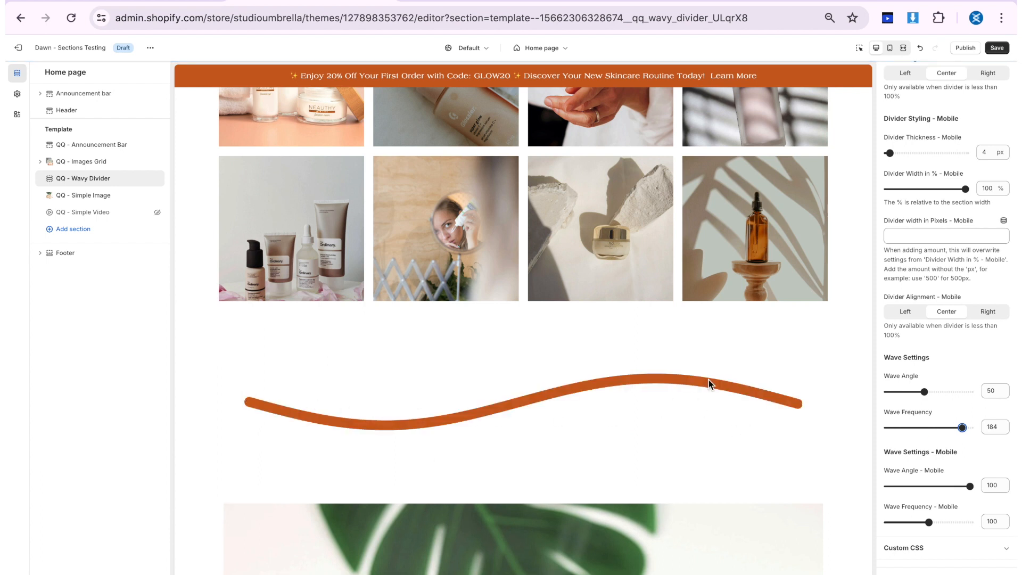
{"action": "left_click", "coordinate": [912, 427]}
{"action": "mouse_move", "coordinate": [912, 426]}
{"action": "left_mouse_down"}
{"action": "mouse_move", "coordinate": [886, 427]}
{"action": "mouse_move", "coordinate": [955, 428]}
{"action": "mouse_move", "coordinate": [903, 428]}
{"action": "left_mouse_up"}
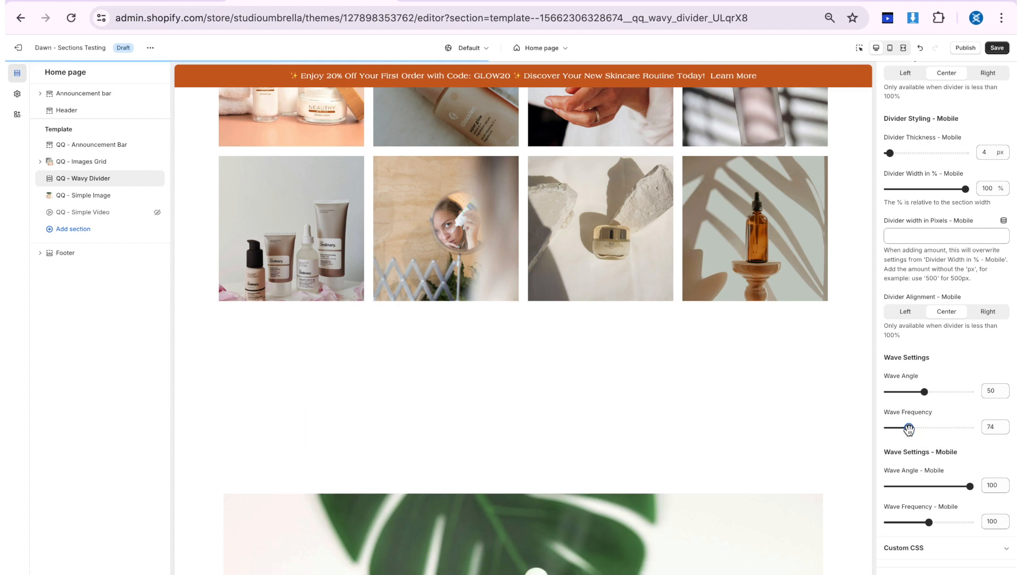